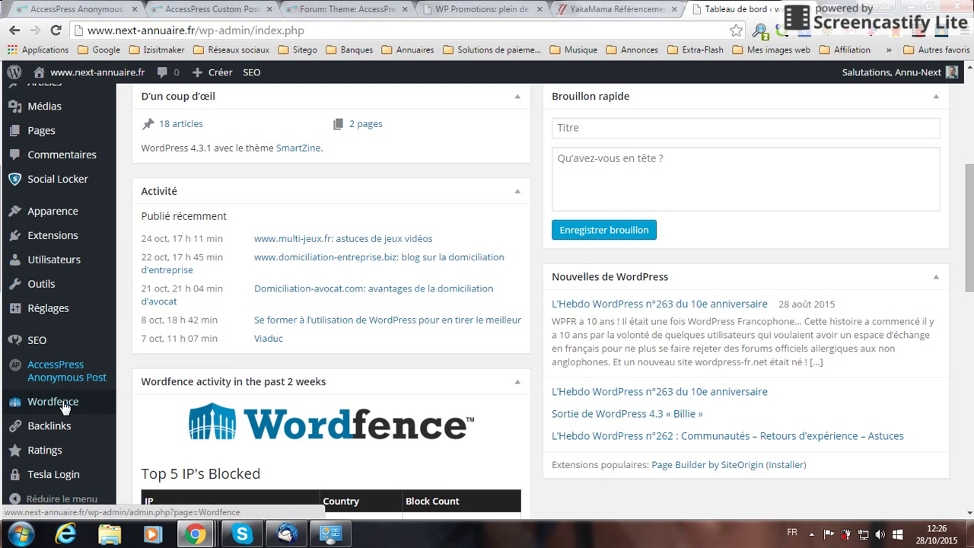
# - Open the Backlinks plugin settings and examine the login, verified website, competitors, premium offer and referral sections
pyautogui.moveTo(37, 426)
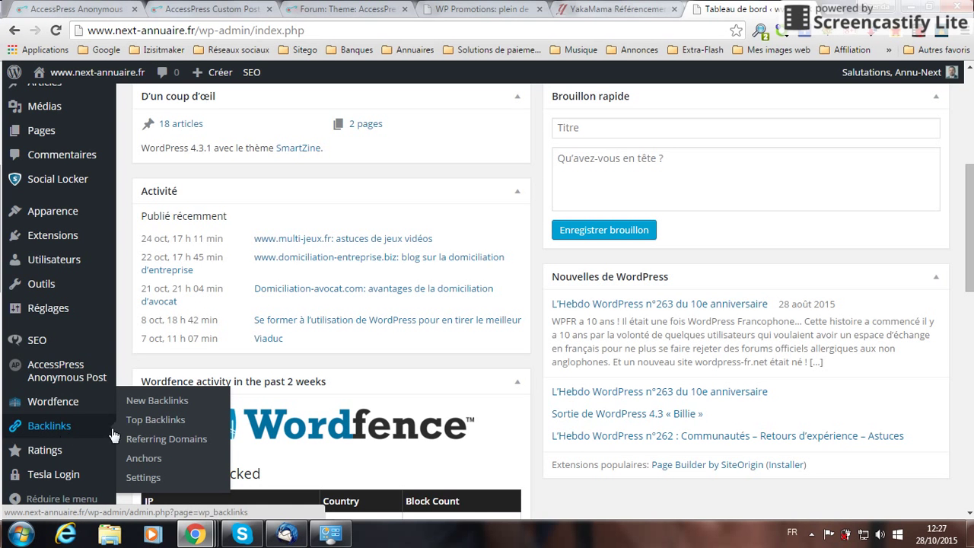
pyautogui.click(144, 479)
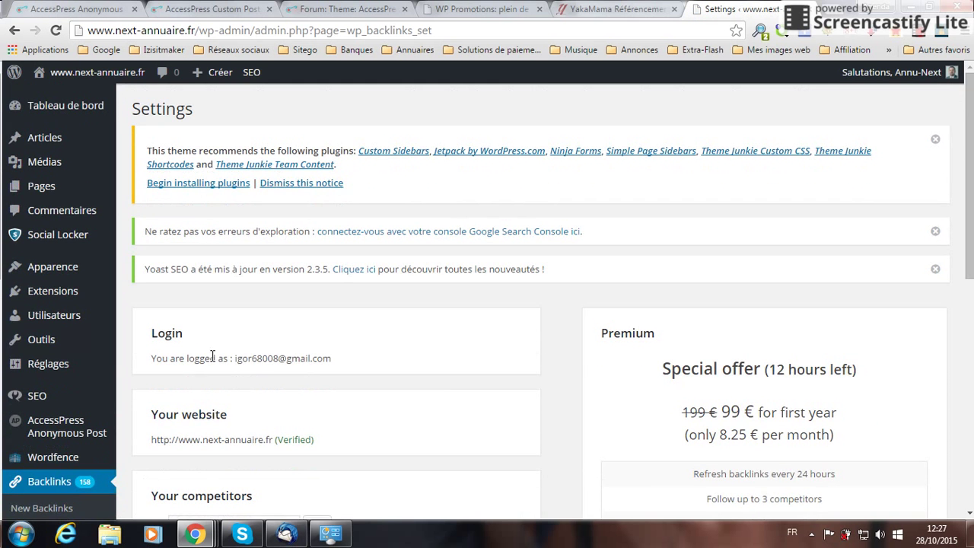
pyautogui.scroll(-1, 213, 358)
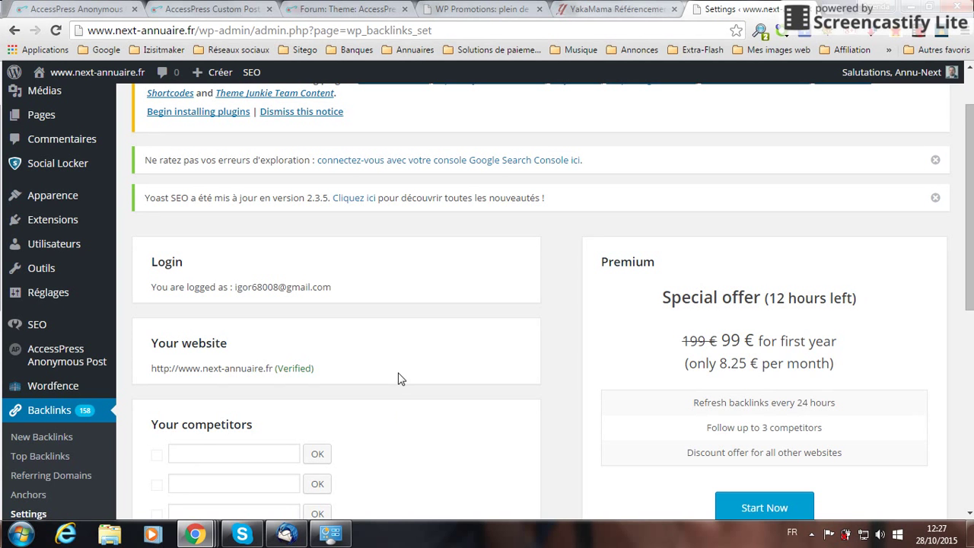
pyautogui.moveTo(971, 166); pyautogui.dragTo(971, 223)
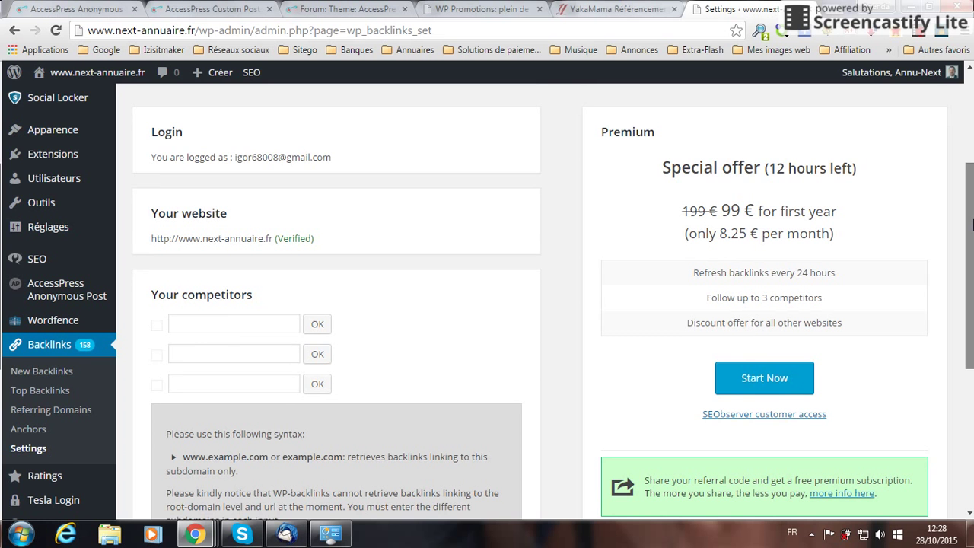
pyautogui.moveTo(972, 223)
pyautogui.mouseDown()
pyautogui.moveTo(972, 325)
pyautogui.moveTo(972, 190)
pyautogui.moveTo(972, 240)
pyautogui.mouseUp()
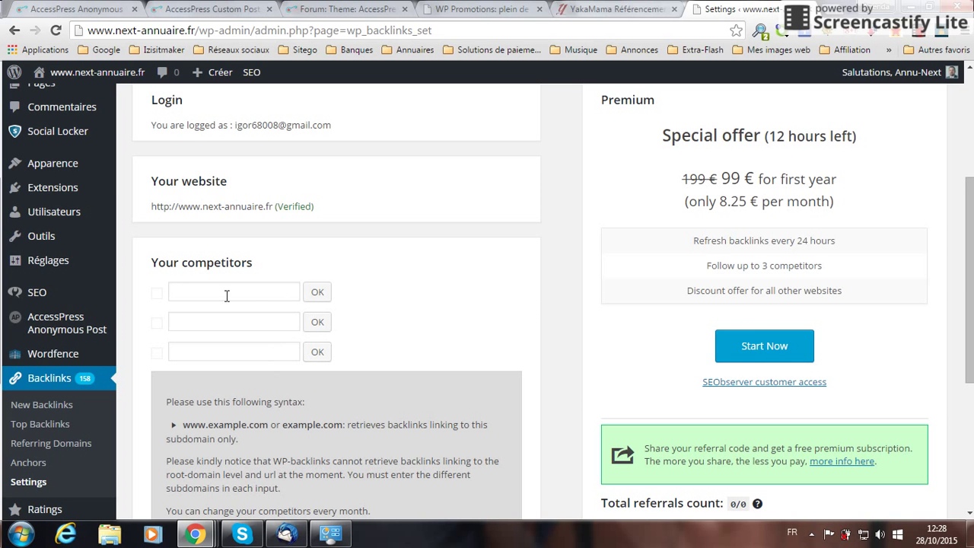
pyautogui.scroll(-2, 321, 358)
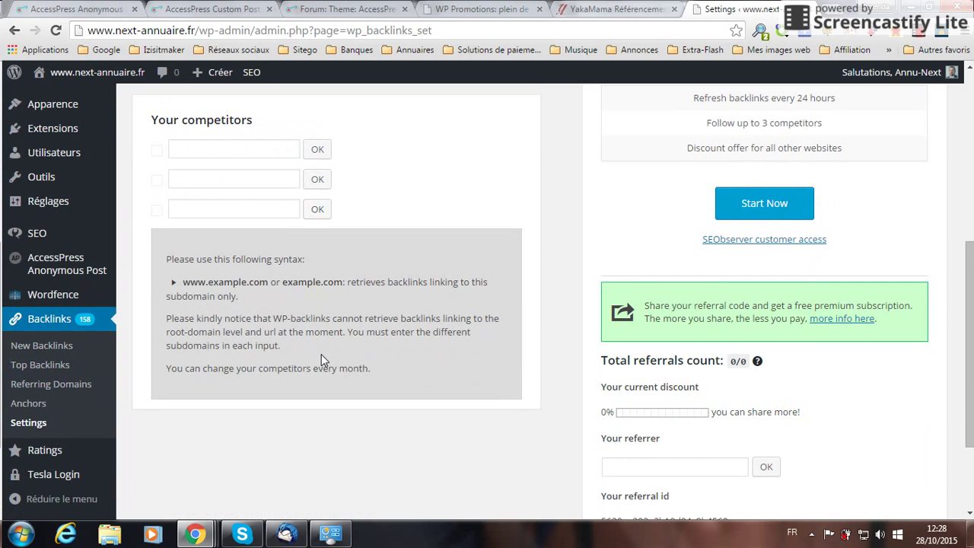
pyautogui.scroll(-1, 321, 355)
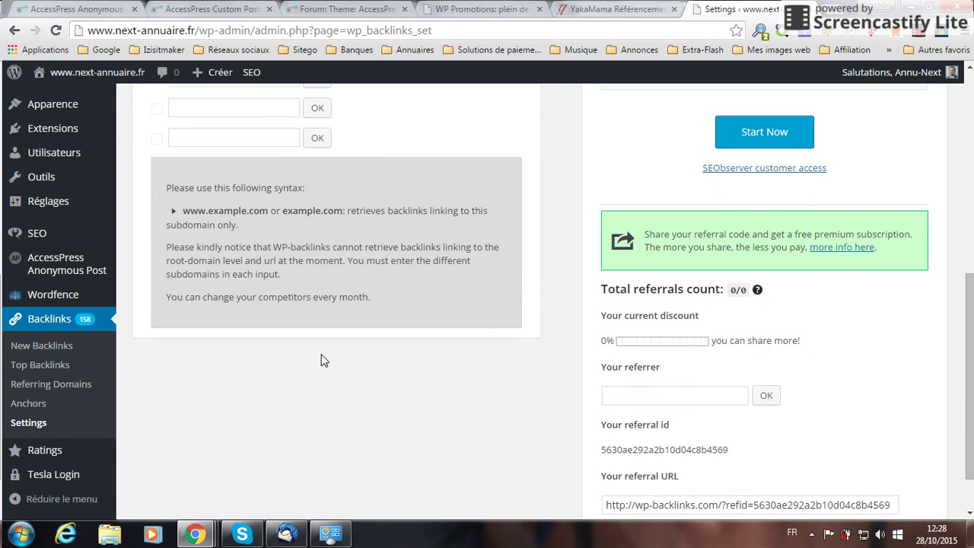
pyautogui.scroll(-1, 321, 361)
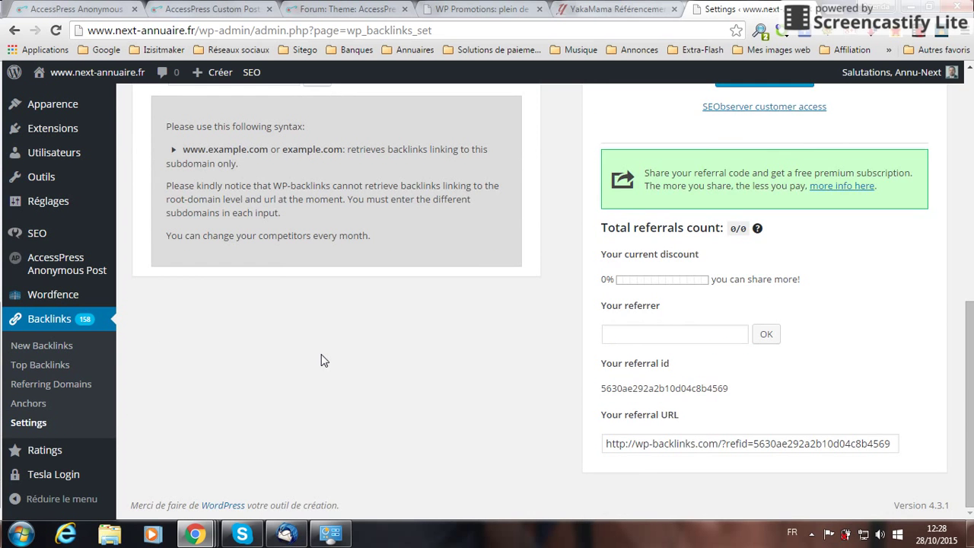
pyautogui.scroll(1, 321, 359)
pyautogui.scroll(-1, 584, 364)
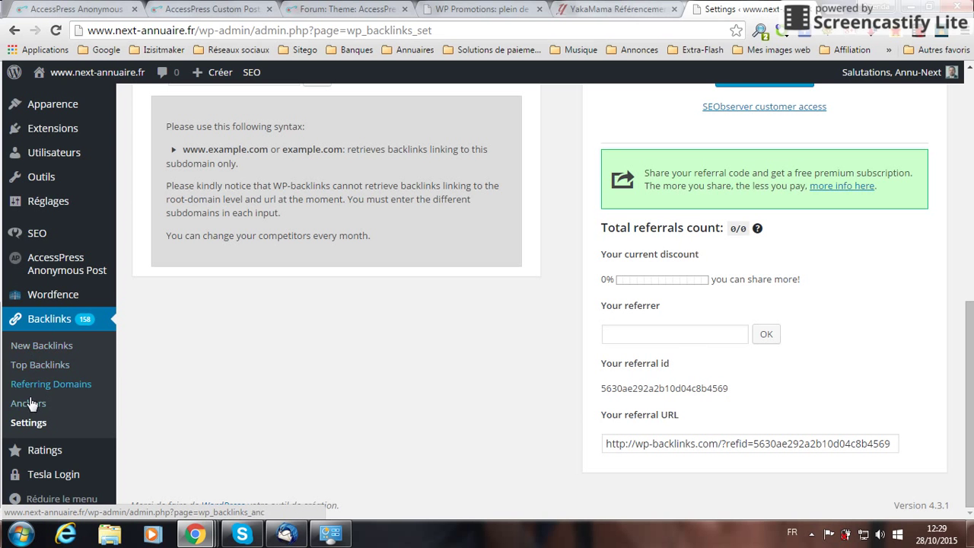
# - Open the New Backlinks report and examine each link's URL, anchor, follow status, TF, CF and discovery date
pyautogui.click(50, 349)
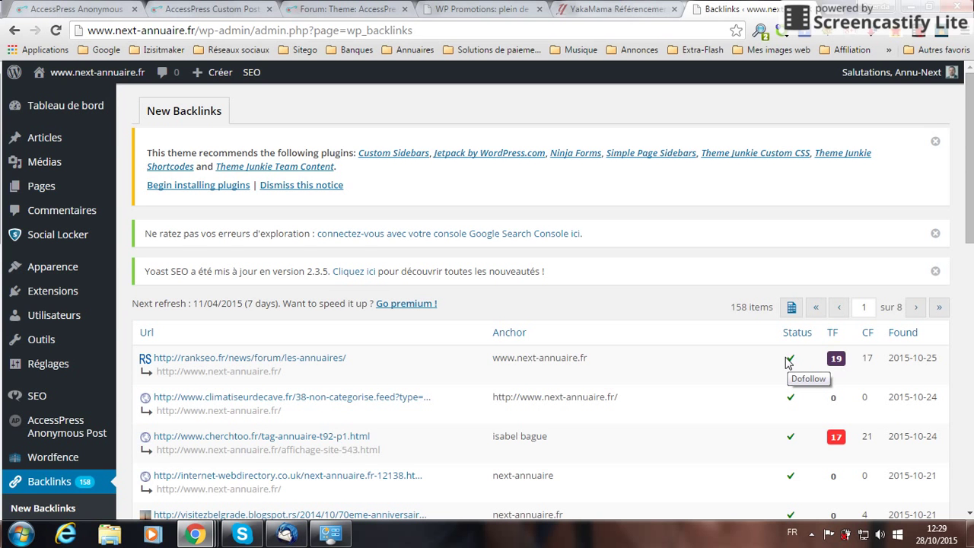
pyautogui.scroll(-3, 722, 384)
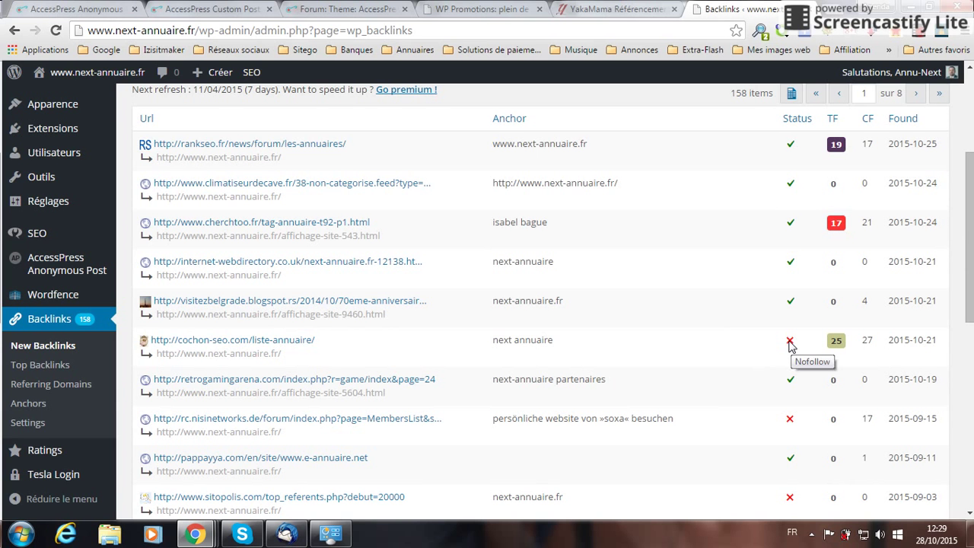
pyautogui.scroll(3, 728, 366)
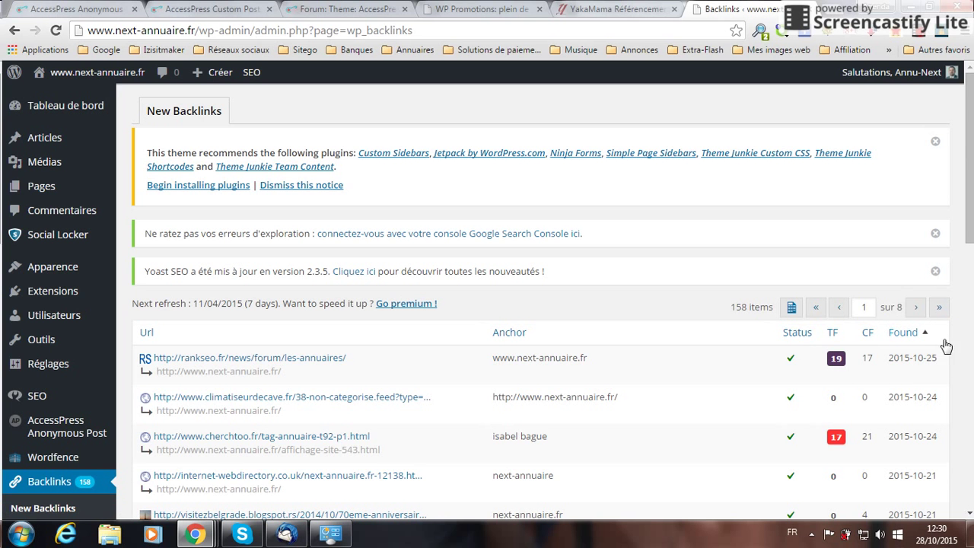
pyautogui.scroll(-1, 970, 268)
pyautogui.scroll(-1, 970, 268)
pyautogui.scroll(2, 970, 268)
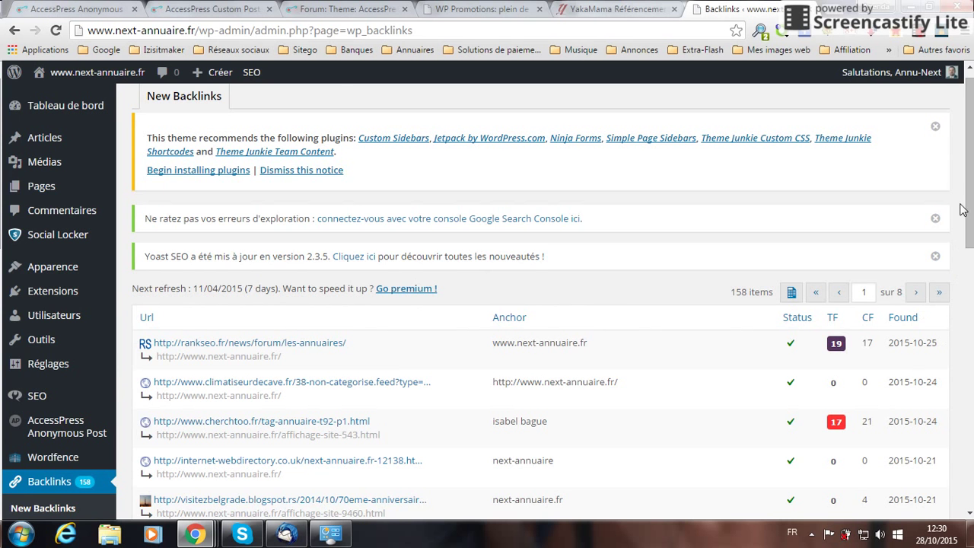
pyautogui.scroll(-1, 971, 232)
pyautogui.moveTo(971, 232); pyautogui.dragTo(969, 255)
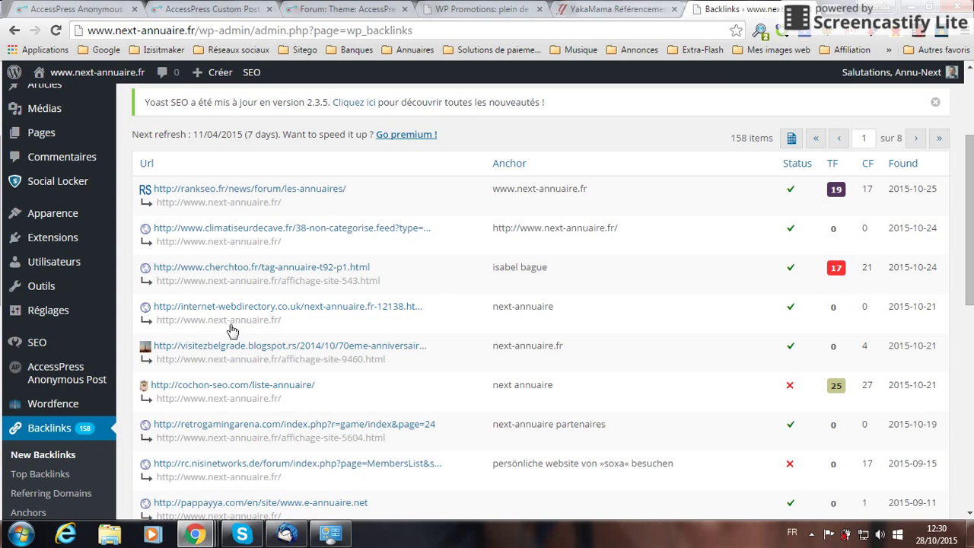
# - Review the Top Backlinks report and the Referring Domains report for the site
pyautogui.click(34, 477)
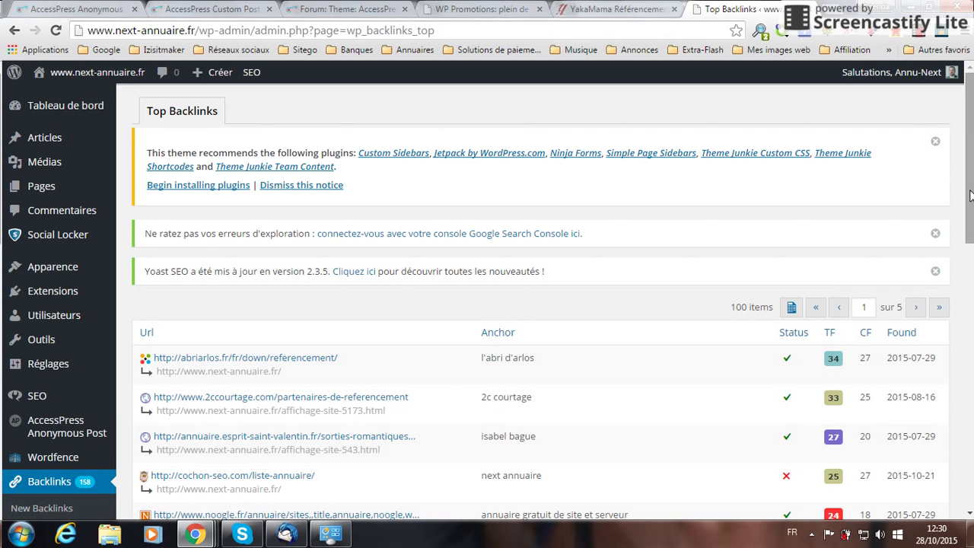
pyautogui.moveTo(971, 156); pyautogui.dragTo(972, 223)
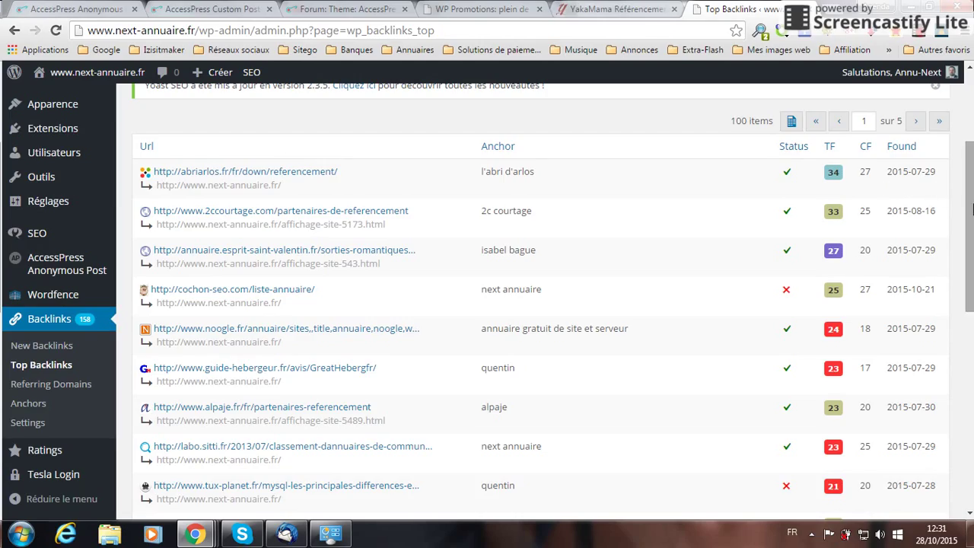
pyautogui.click(30, 387)
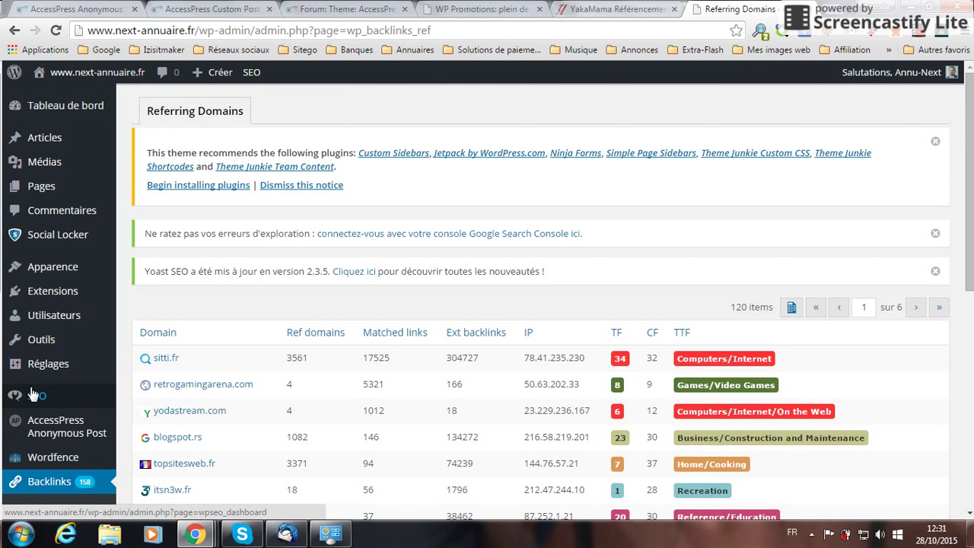
pyautogui.scroll(-3, 33, 394)
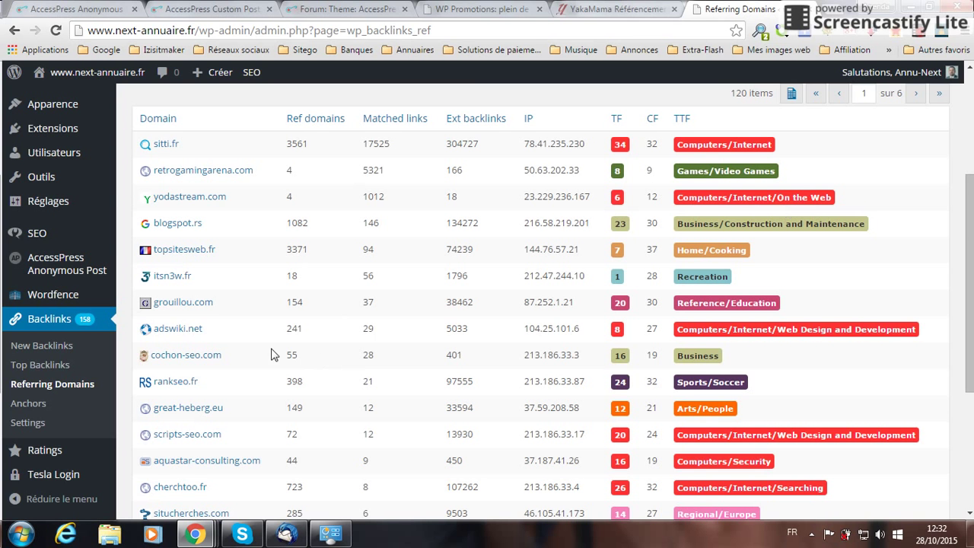
# - Open the Anchors report and examine the anchor texts with their referring domains, total links, TF, CF and TTF
pyautogui.click(29, 406)
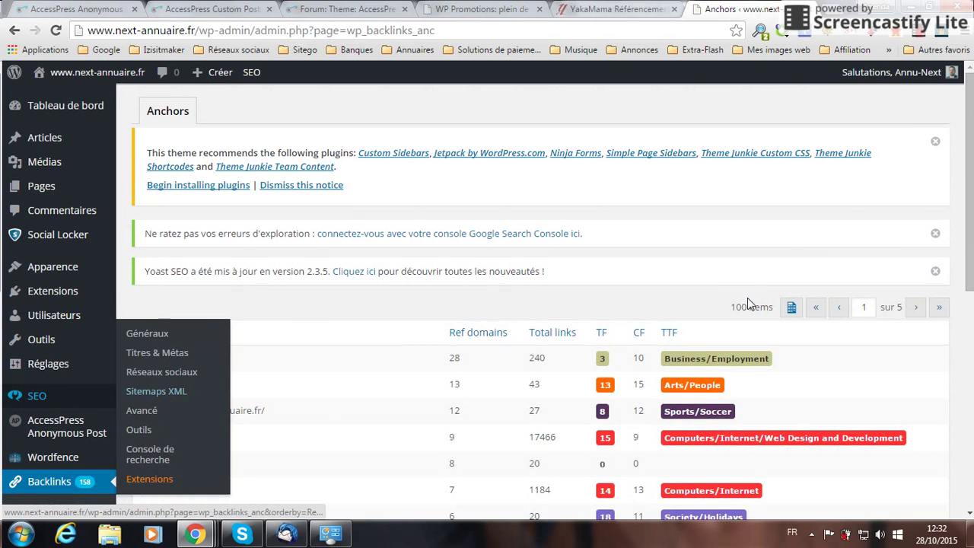
pyautogui.scroll(-3, 840, 241)
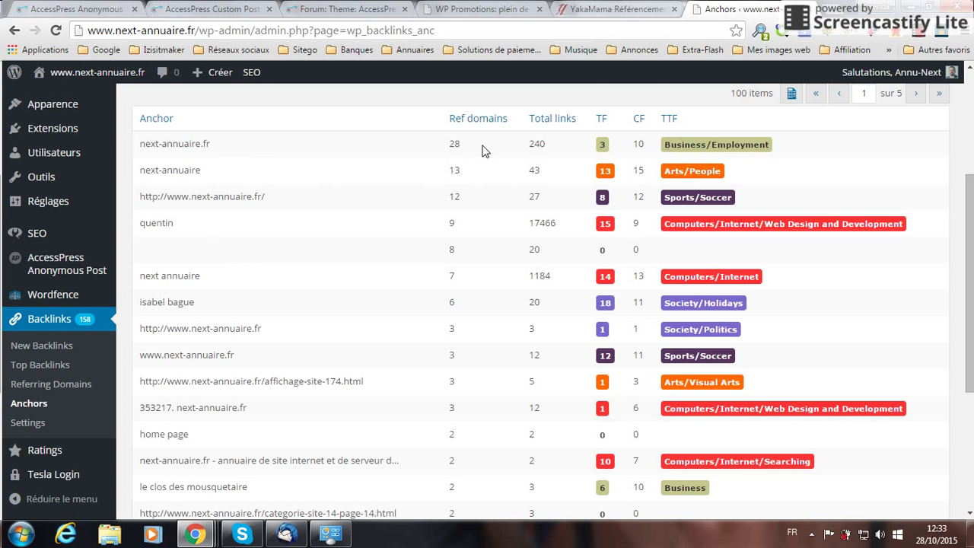
pyautogui.scroll(-5, 404, 382)
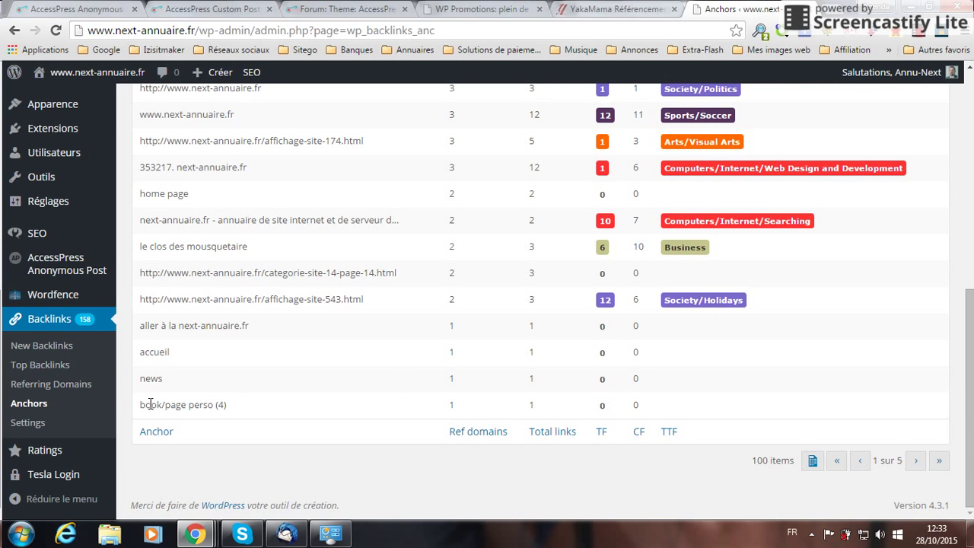
pyautogui.scroll(2, 190, 396)
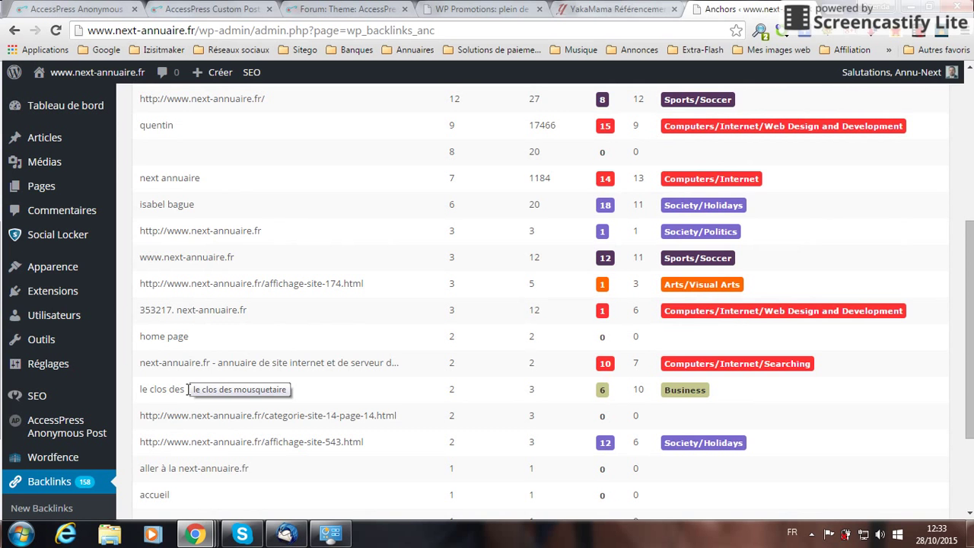
pyautogui.scroll(3, 188, 389)
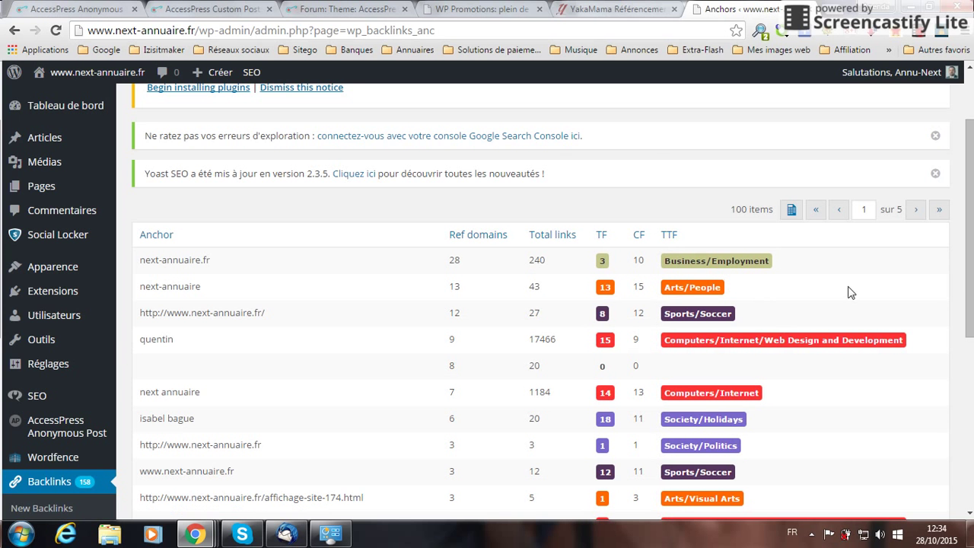
pyautogui.scroll(-5, 836, 288)
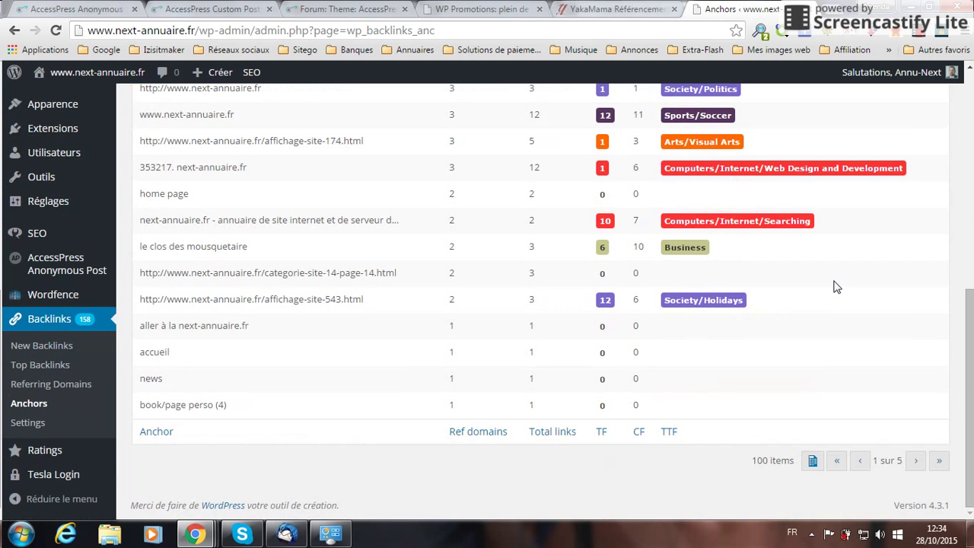
pyautogui.scroll(4, 835, 288)
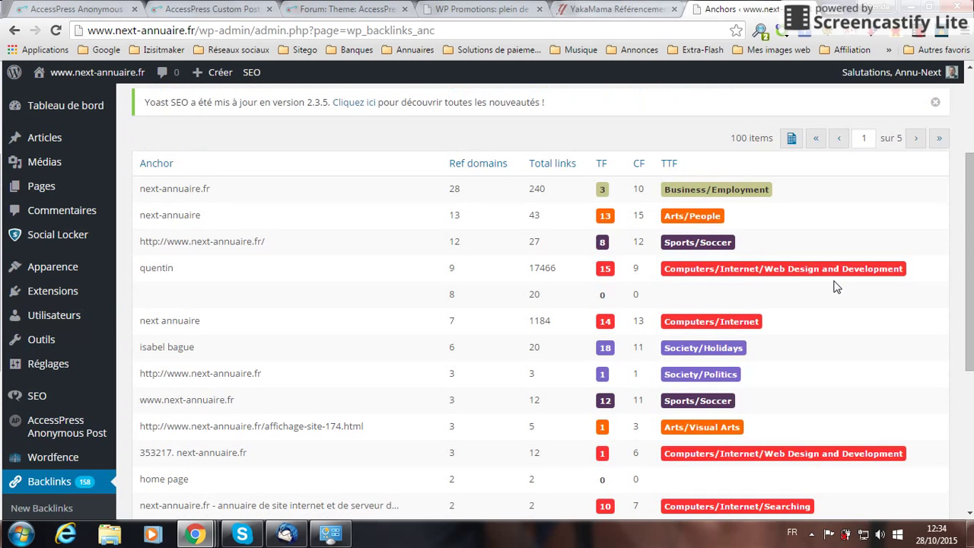
pyautogui.scroll(-3, 153, 396)
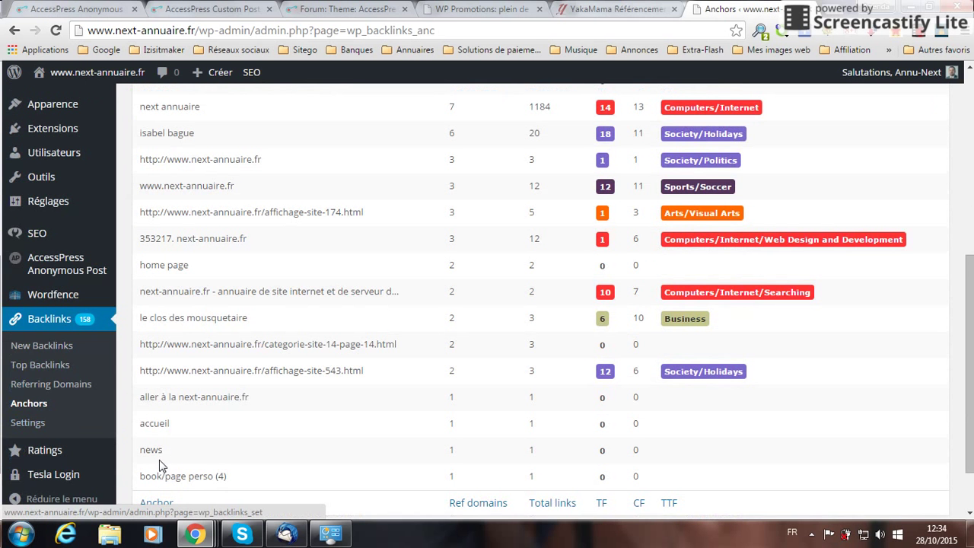
# - Reopen the New Backlinks report and check the TF of the rankseo.fr link
pyautogui.click(39, 349)
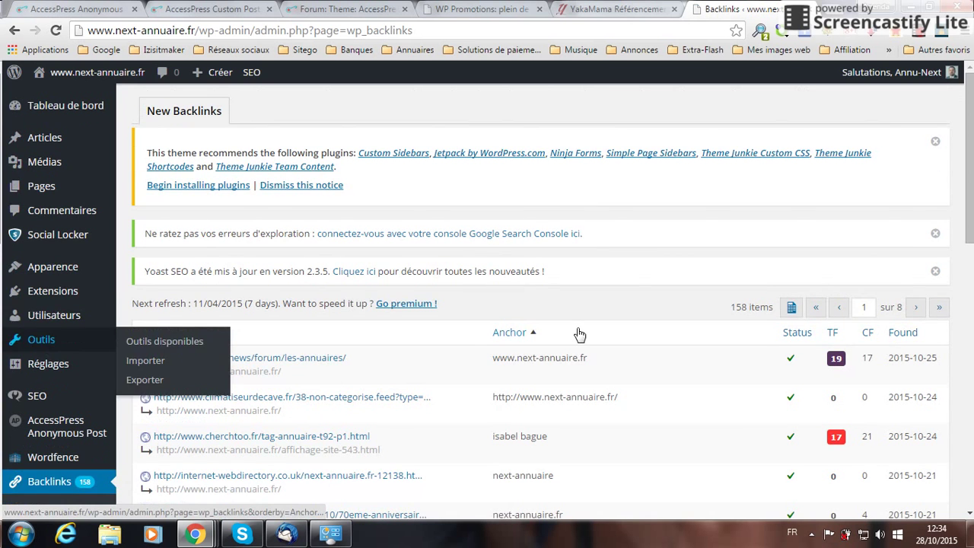
pyautogui.scroll(-2, 577, 333)
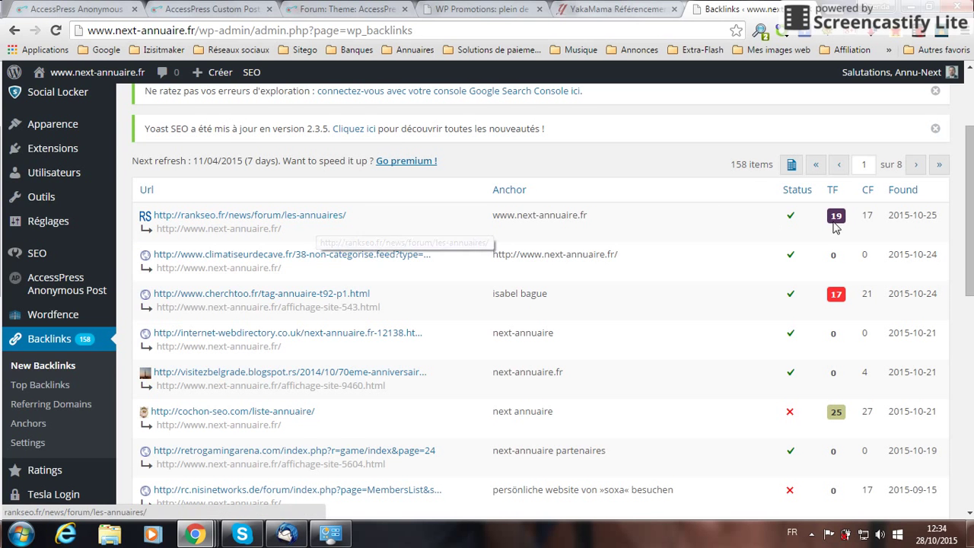
pyautogui.moveTo(837, 220)
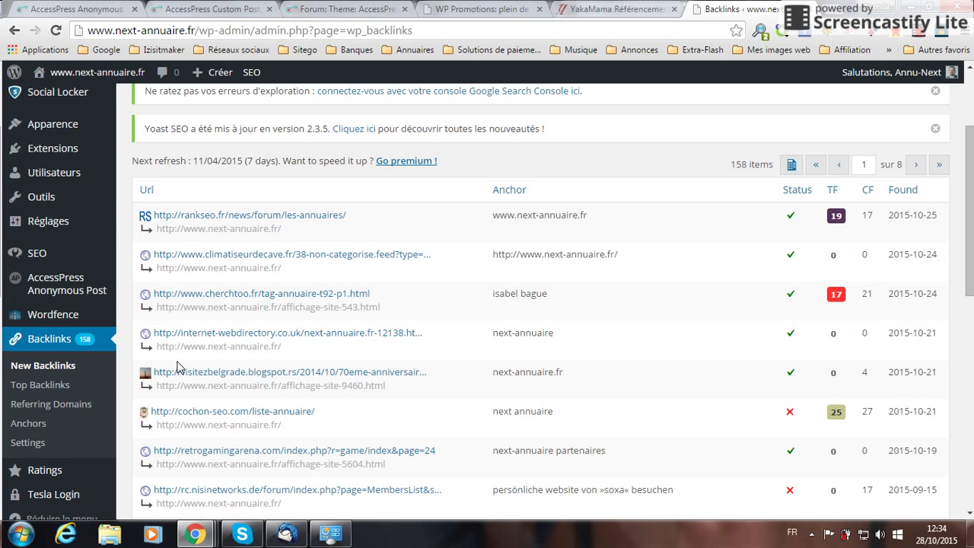
# - Open the Referring Domains report in a separate browser tab and examine the TF, CF and TTF of rankseo.fr
pyautogui.middleClick(61, 406)
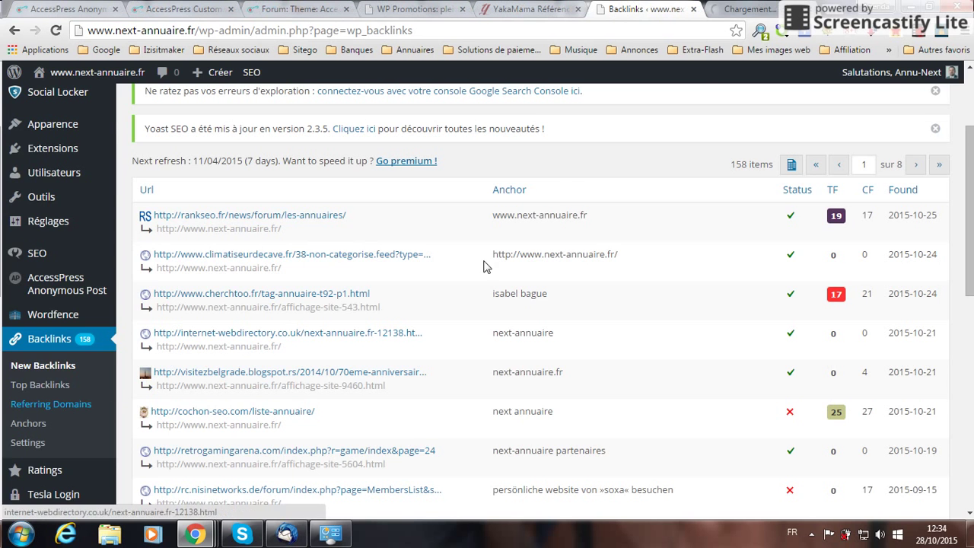
pyautogui.click(749, 9)
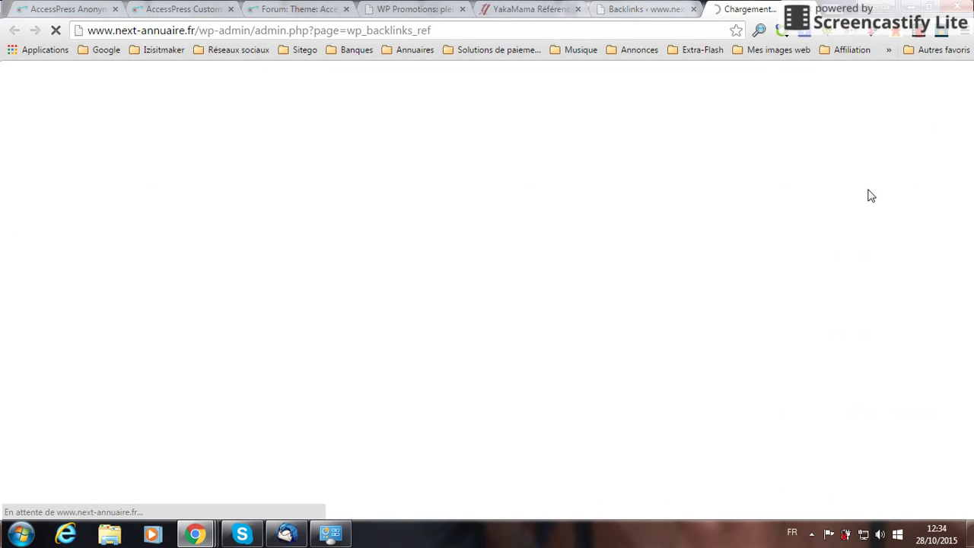
pyautogui.click(663, 9)
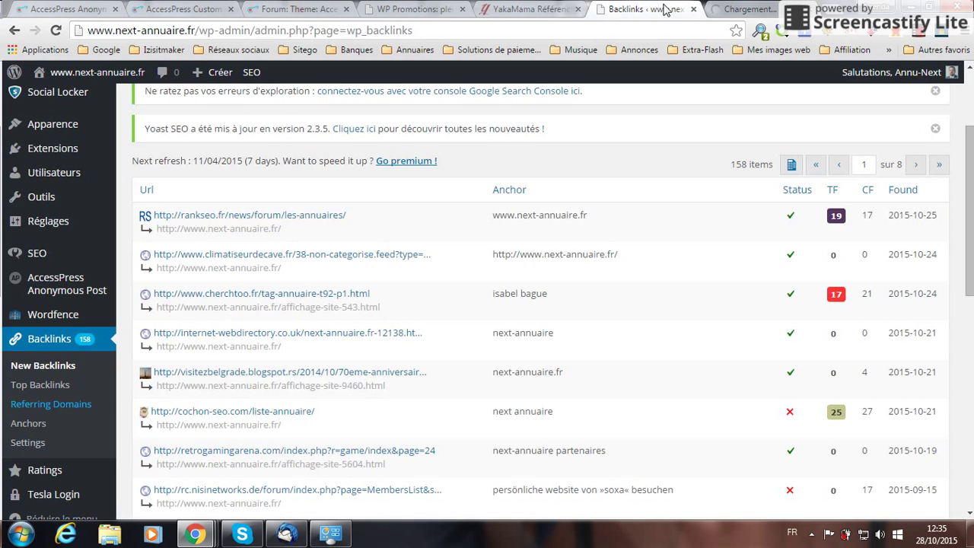
pyautogui.click(738, 9)
pyautogui.click(659, 8)
pyautogui.click(736, 9)
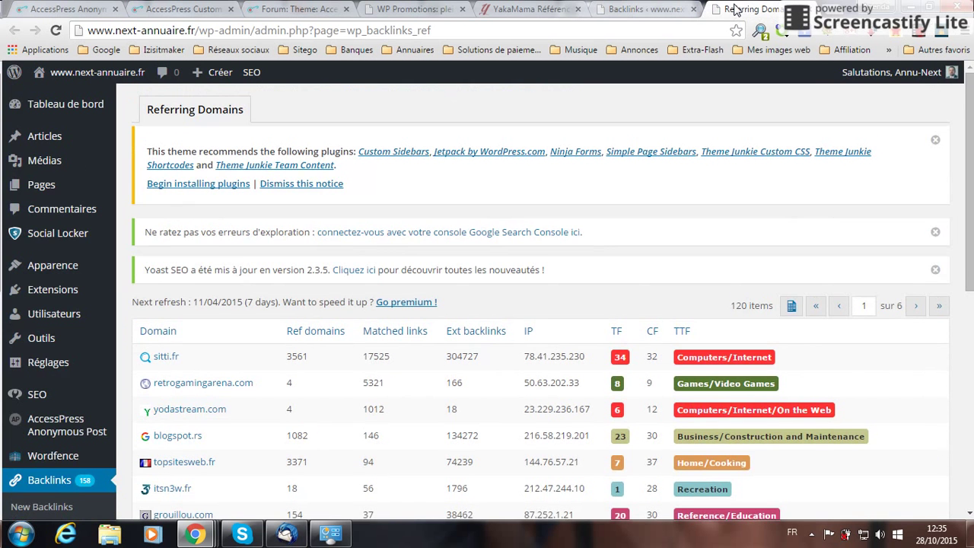
pyautogui.scroll(-3, 680, 319)
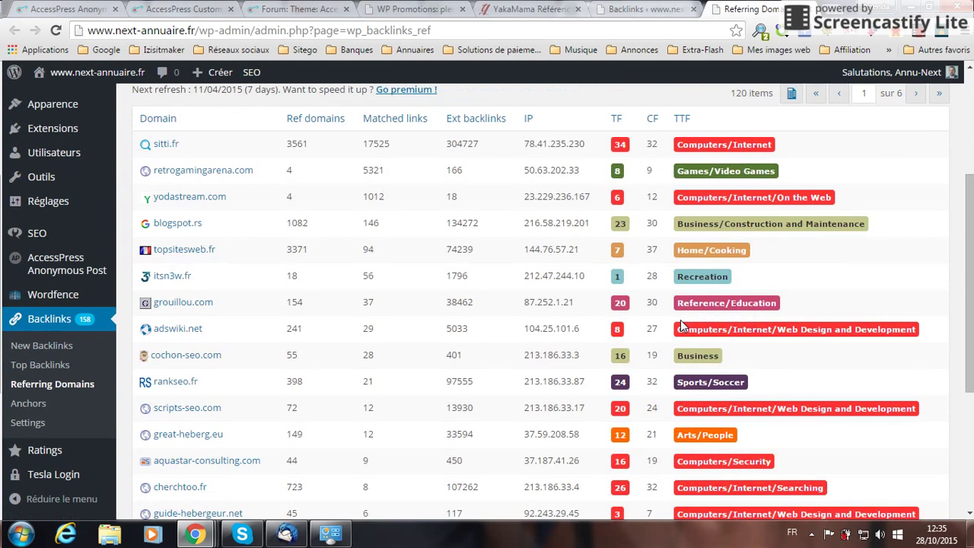
pyautogui.scroll(-2, 469, 343)
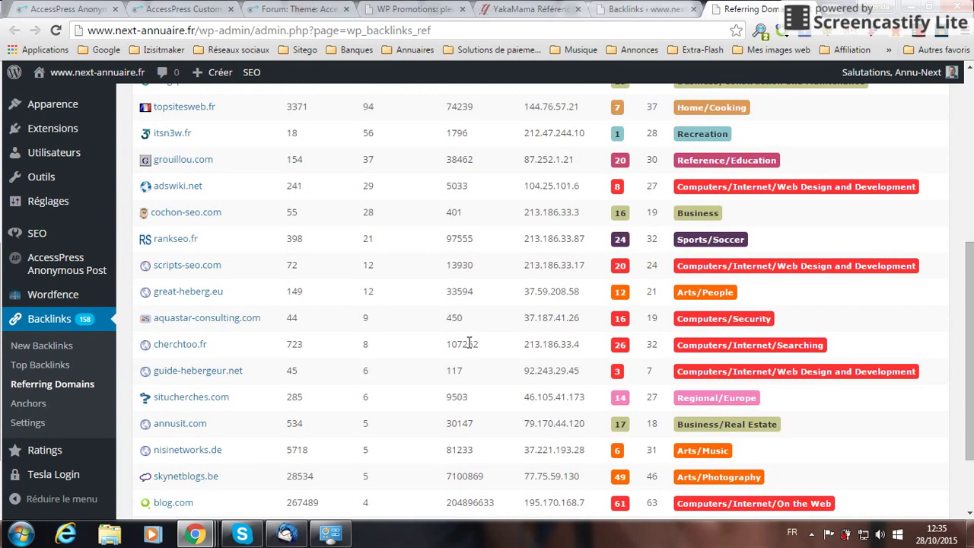
pyautogui.scroll(-1, 469, 342)
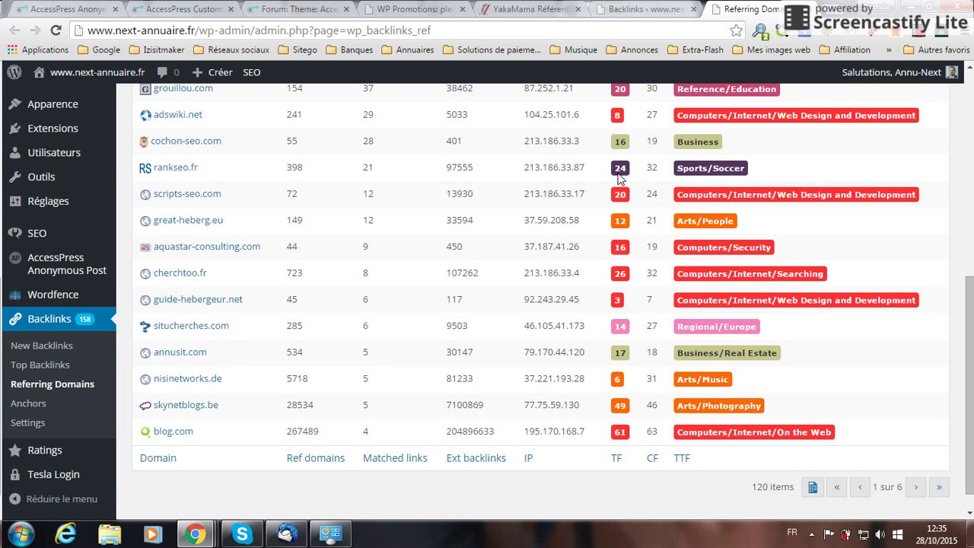
pyautogui.scroll(2, 700, 183)
pyautogui.scroll(-2, 657, 220)
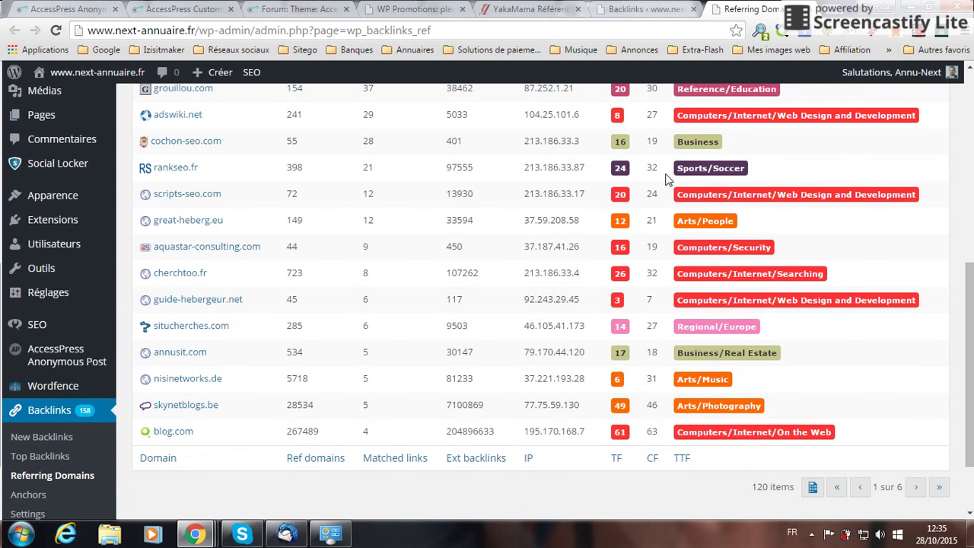
# - Return to the New Backlinks report and examine the TF and CF of the individual linking pages
pyautogui.click(638, 10)
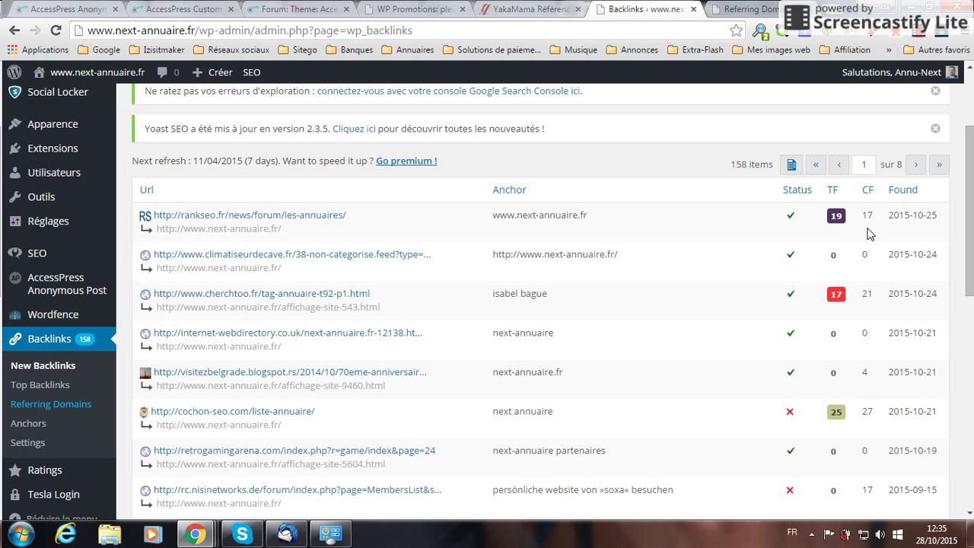
pyautogui.scroll(-3, 870, 234)
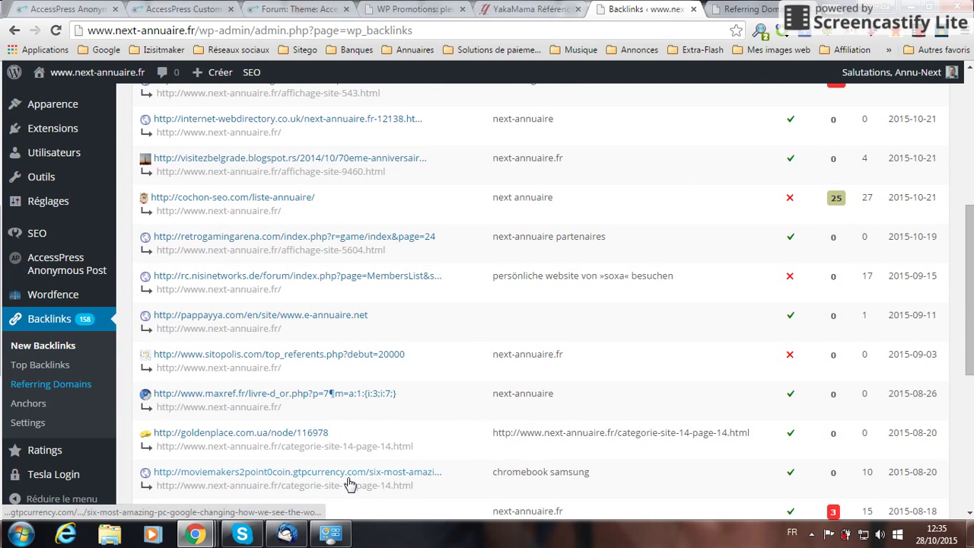
pyautogui.moveTo(195, 535)
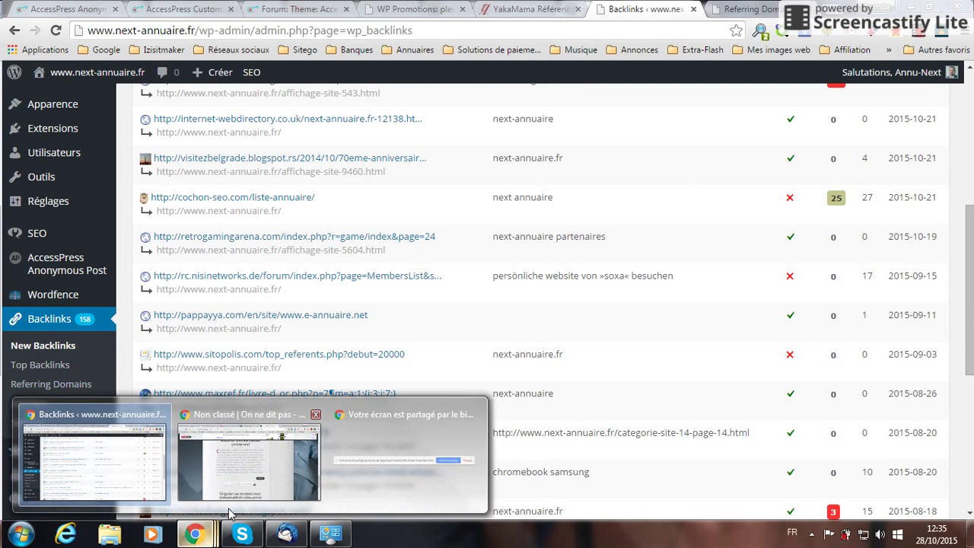